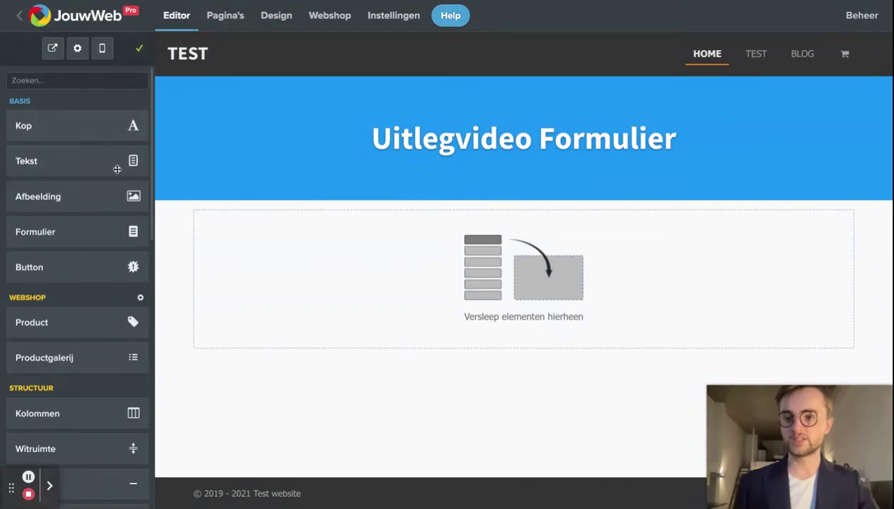
- Add a Formulier element to the empty content area beneath the "Uitlegvideo Formulier" header
mouse_move(59, 235)
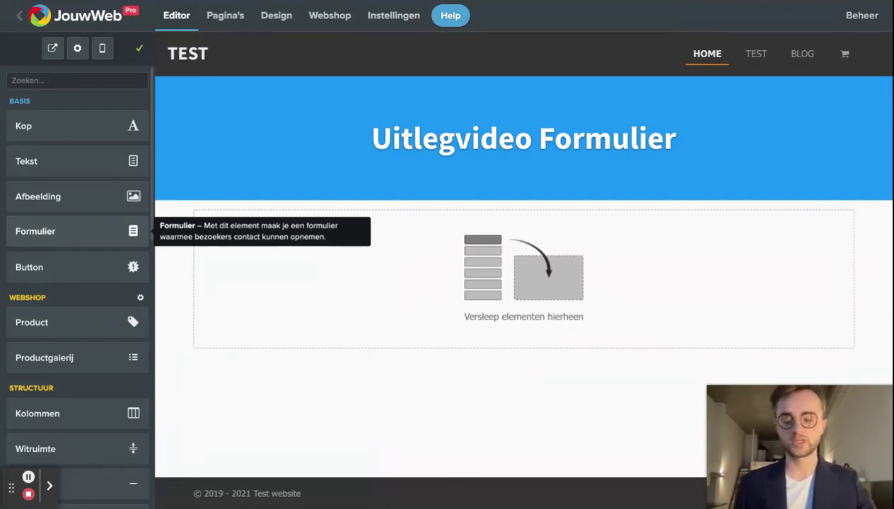
left_click_drag(59, 236, 401, 234)
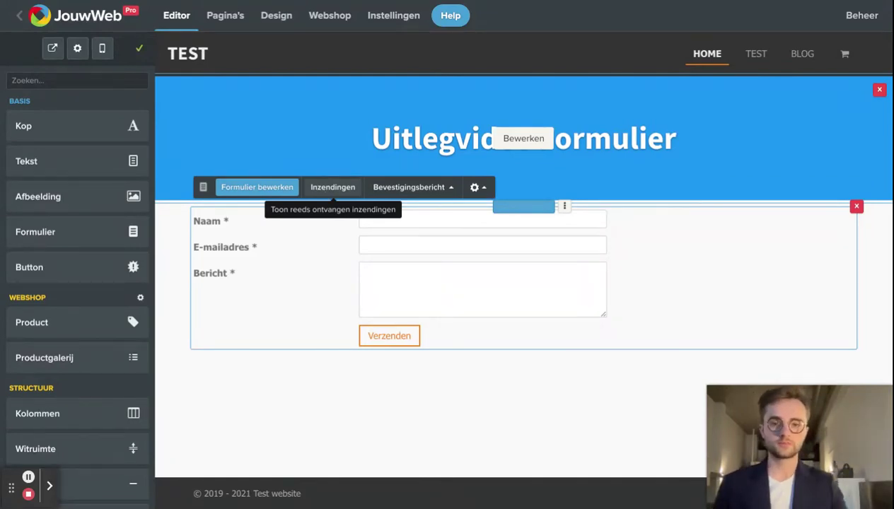
- Open the form's confirmation message (Bevestigingsbericht) and select its entire text
left_click(438, 191)
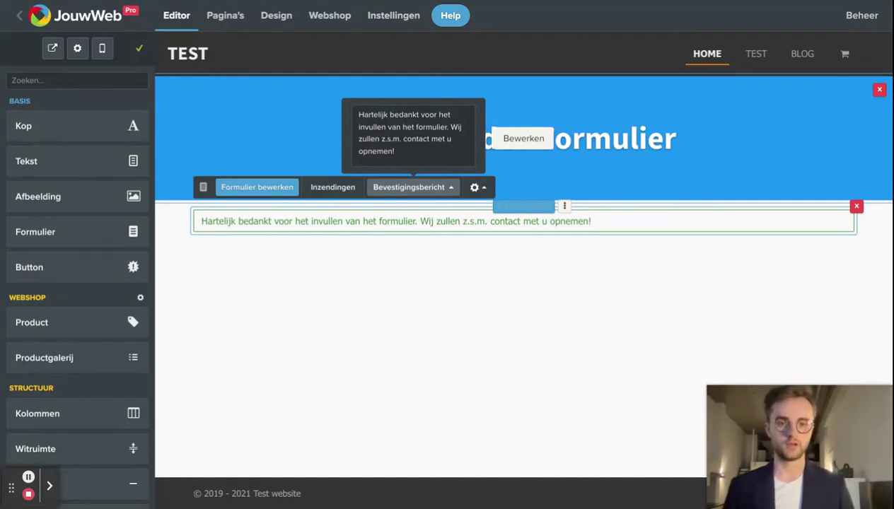
triple_click(407, 157)
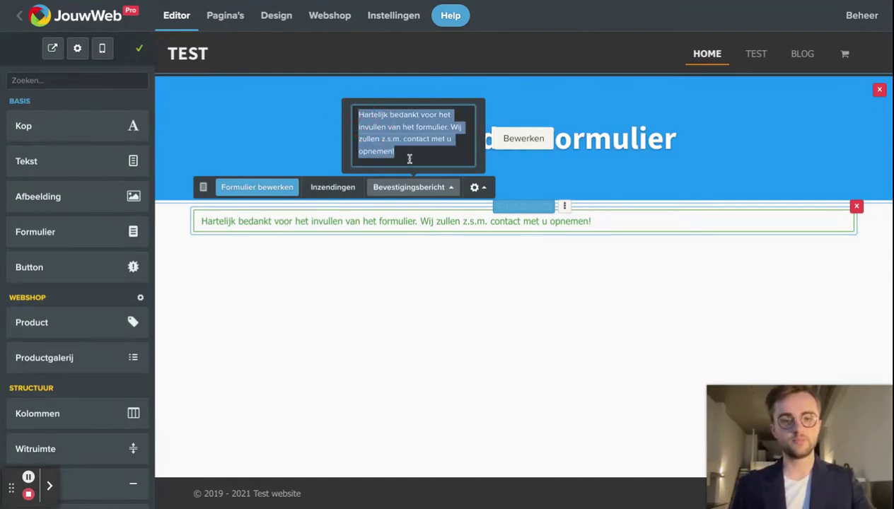
- Switch the form's Robot-check (Captcha) on in its settings to preview it, and switch it off again
left_click(475, 188)
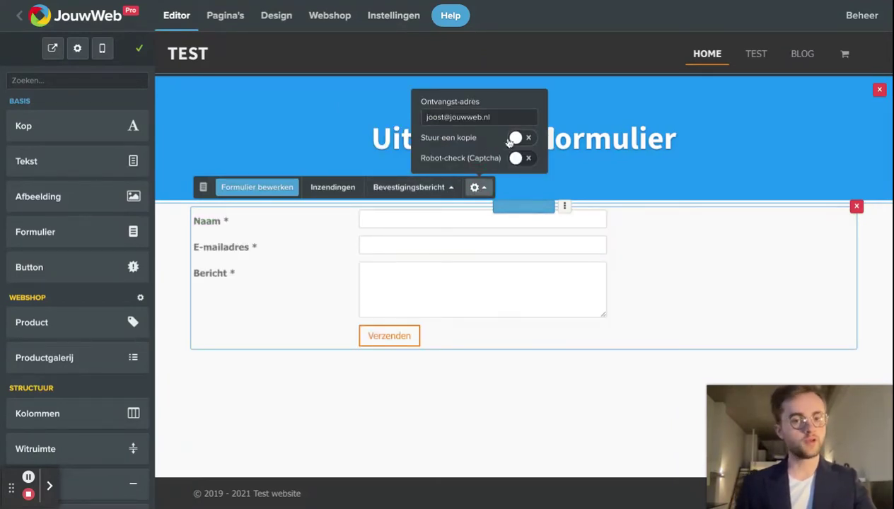
left_click(516, 160)
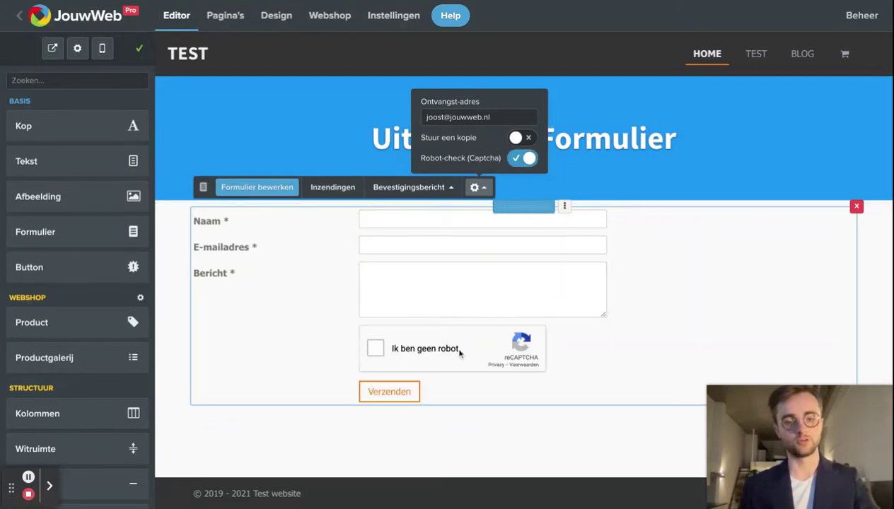
left_click(524, 157)
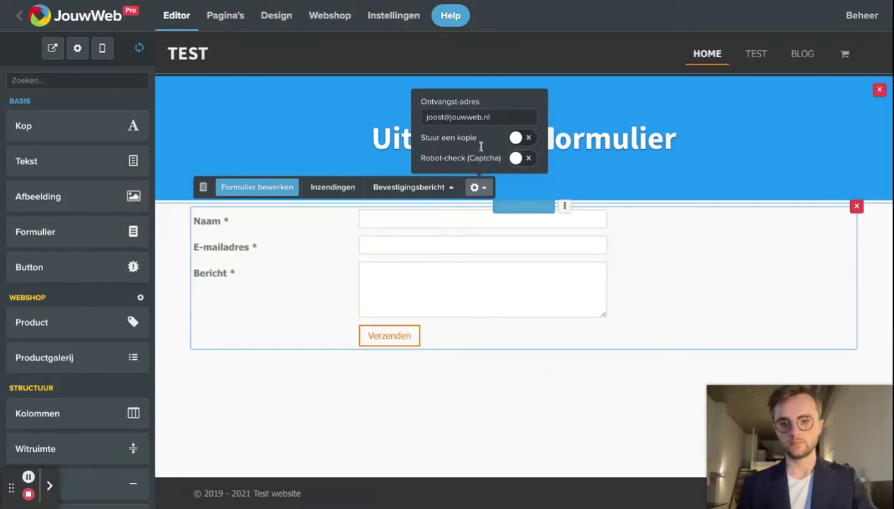
- Open the form for editing and expand the settings of the Bericht field
left_click(239, 188)
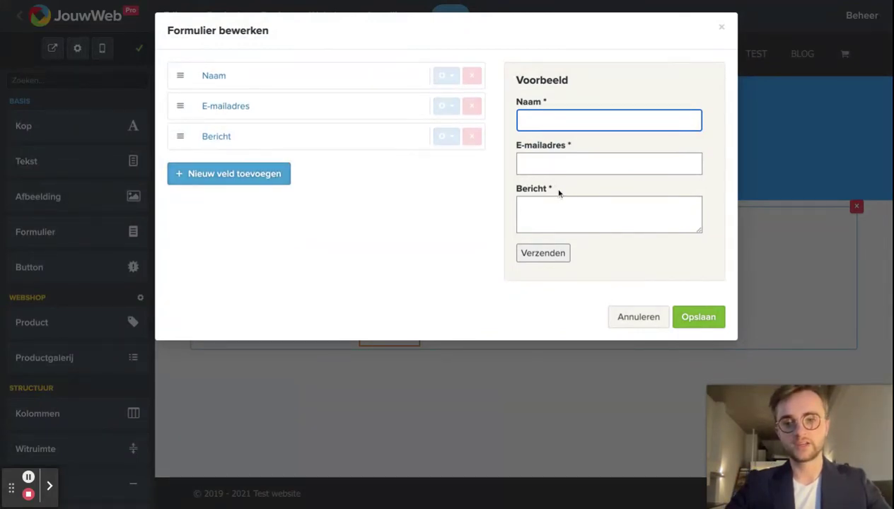
left_click(452, 137)
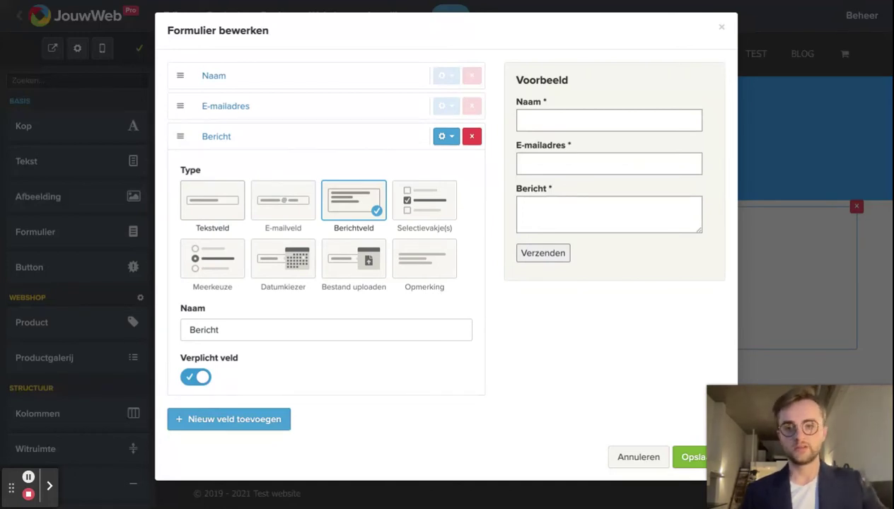
- Try the available field types on the Bericht field, from Tekstveld through Opmerking, ending on Bestand uploaden
left_click(214, 198)
left_click(285, 201)
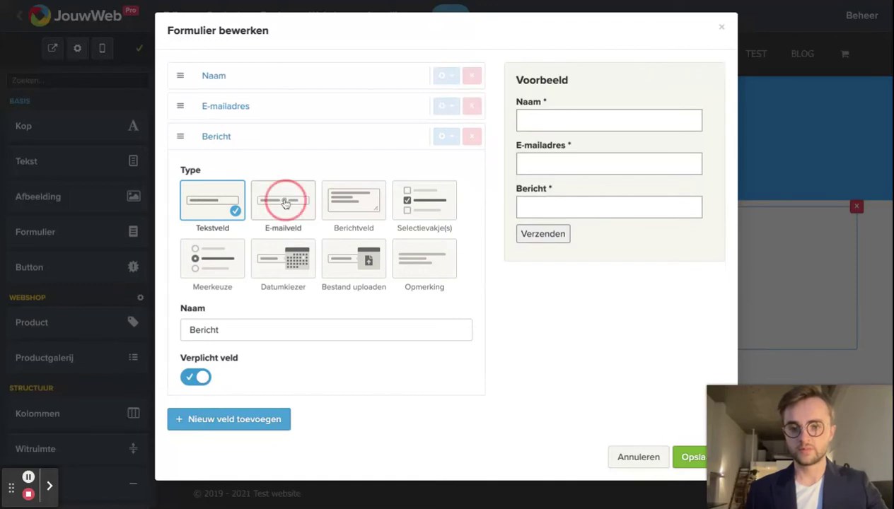
left_click(352, 204)
left_click(409, 208)
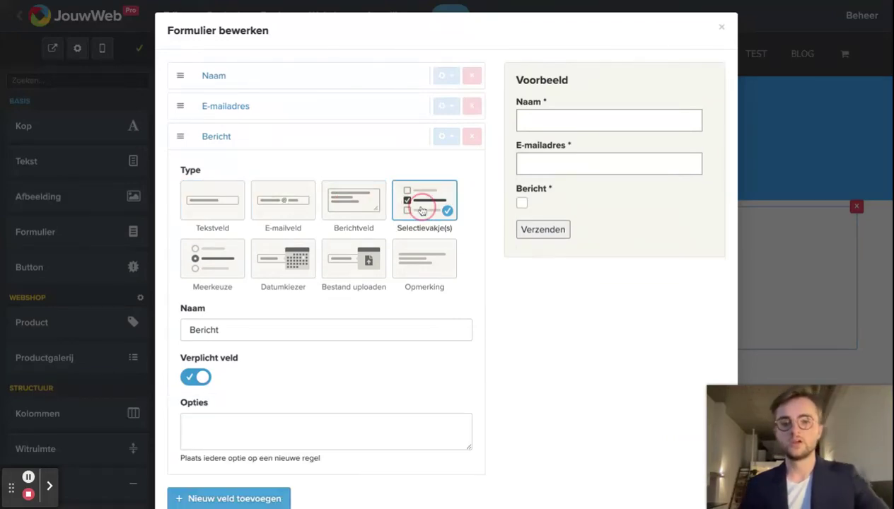
left_click(224, 256)
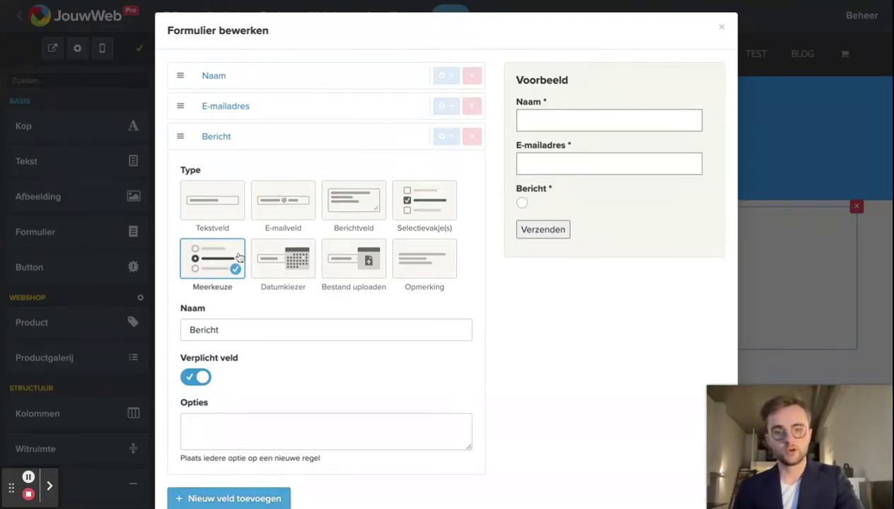
left_click(291, 258)
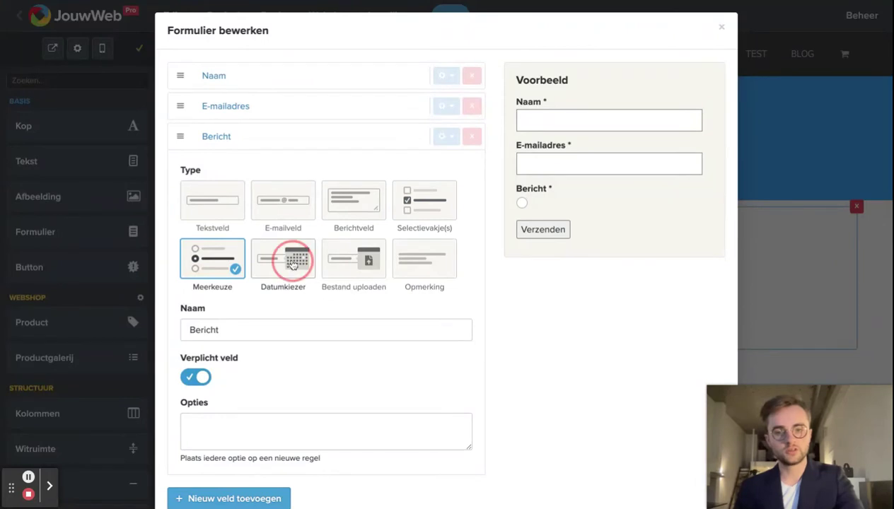
left_click(358, 274)
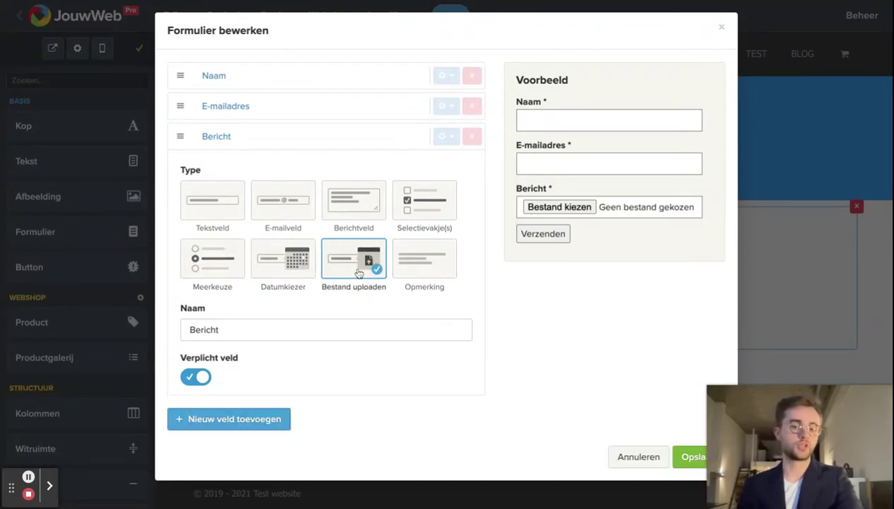
left_click(443, 271)
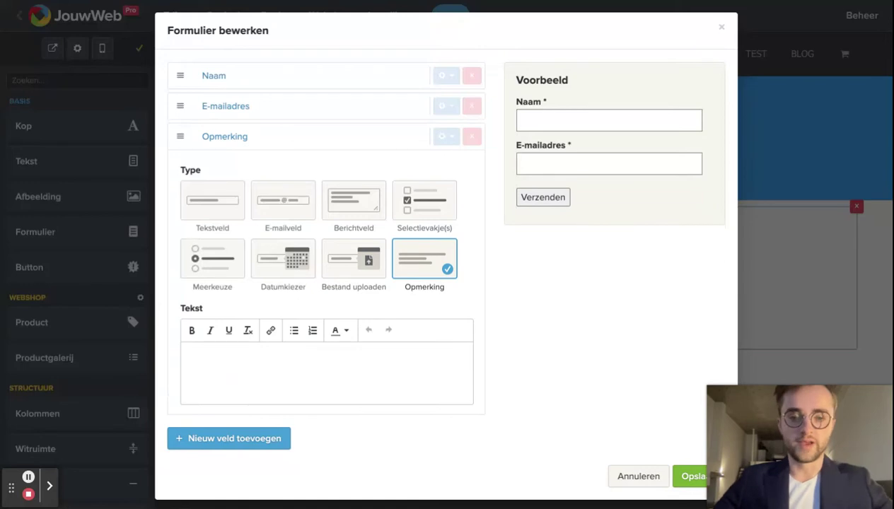
left_click(347, 260)
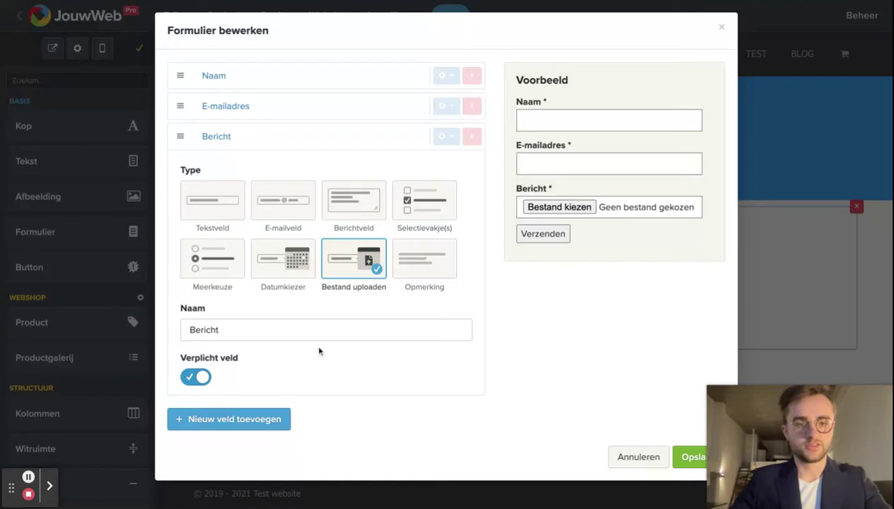
- Turn the Bericht field's Verplicht veld option off and on again
left_click(551, 186)
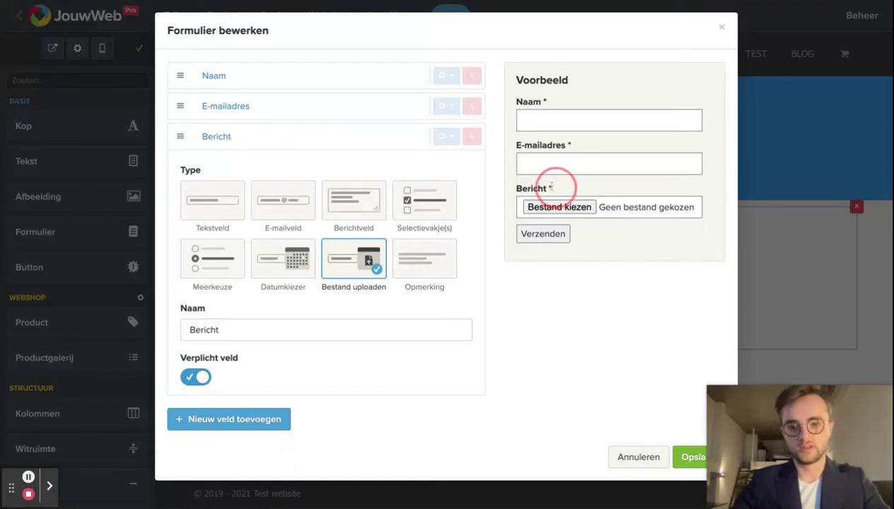
left_click(196, 377)
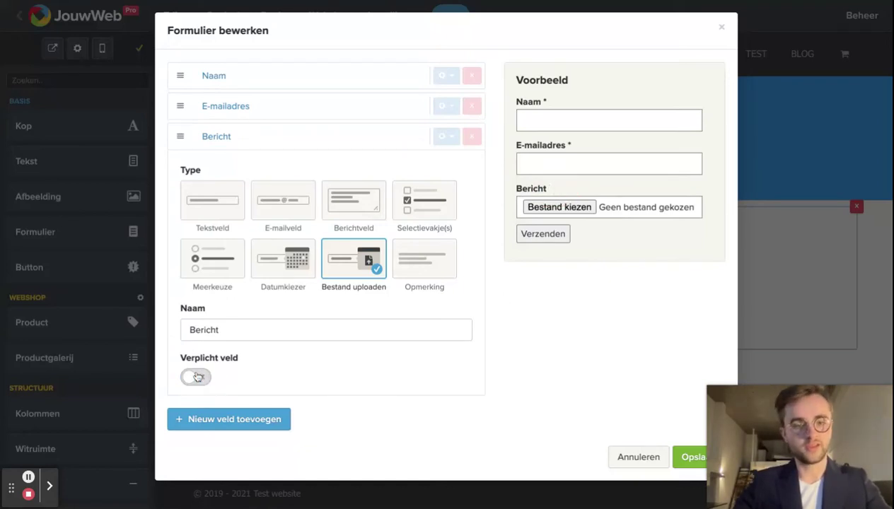
left_click(196, 377)
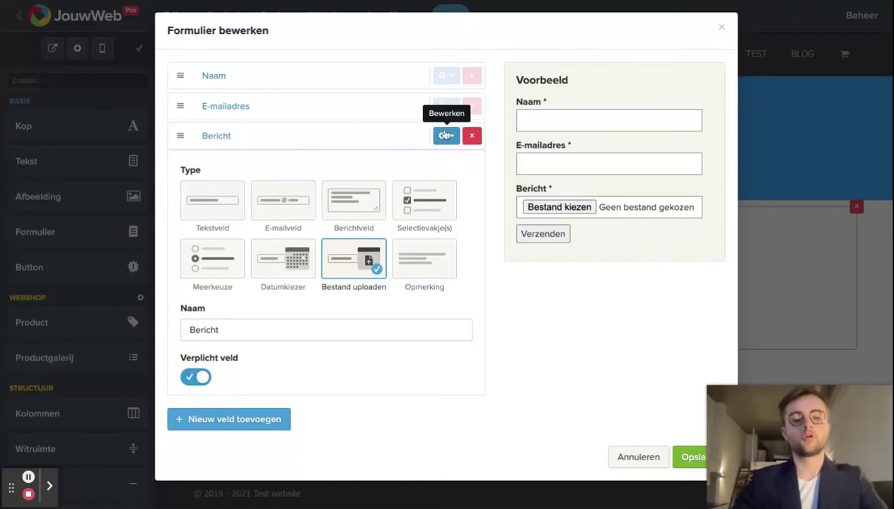
- Replace the Bericht field with a non-required Meerkeuze field named "Wat is je favoriete kleur?"
left_click(471, 136)
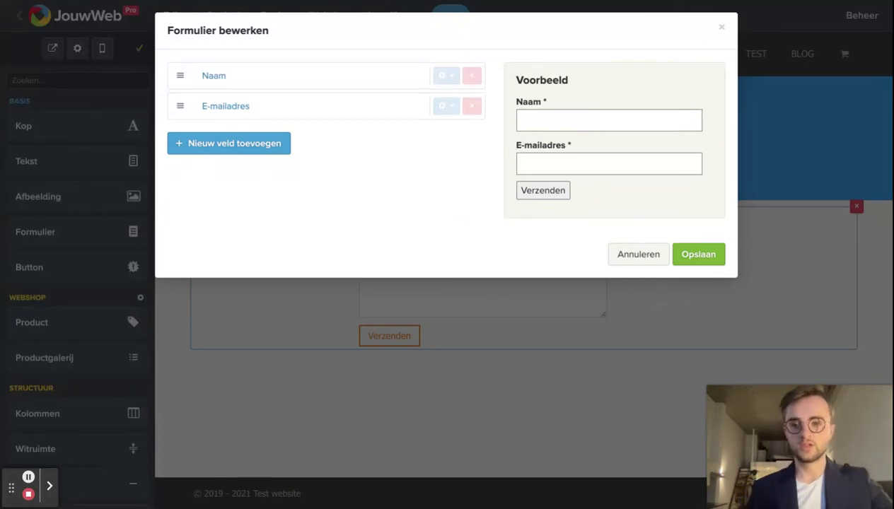
left_click(252, 145)
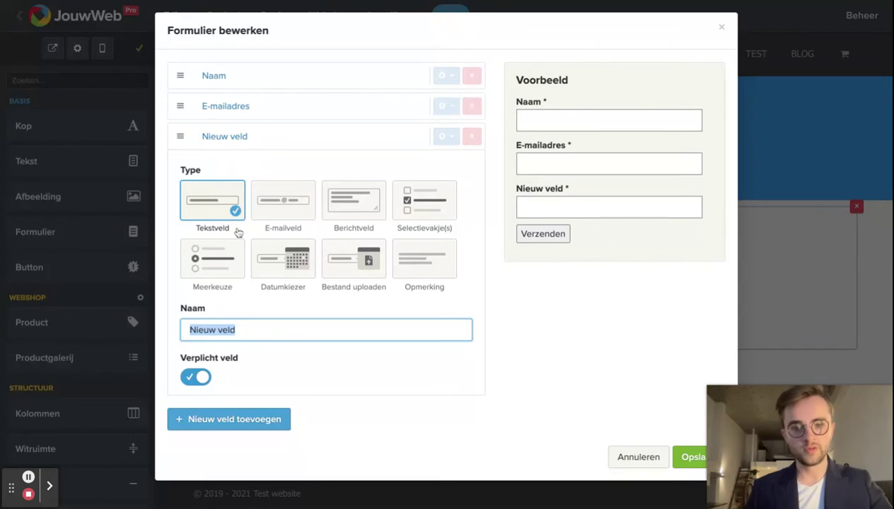
left_click(217, 266)
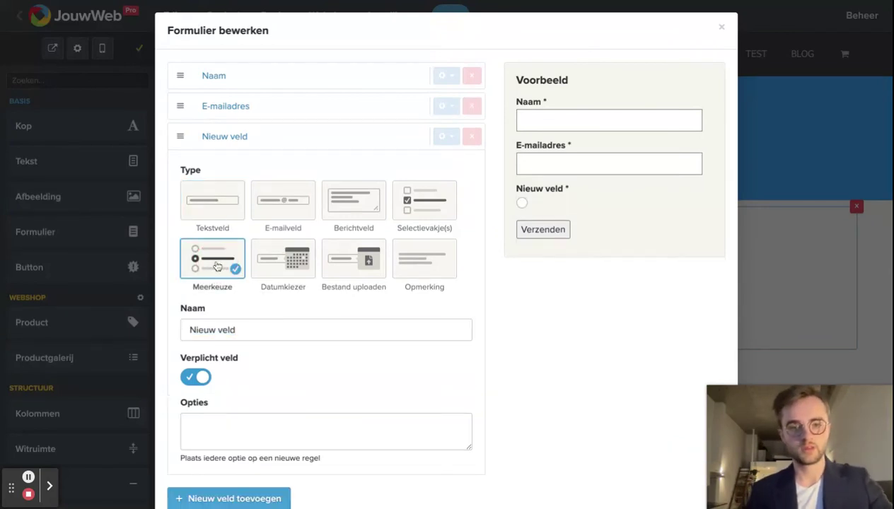
triple_click(223, 330)
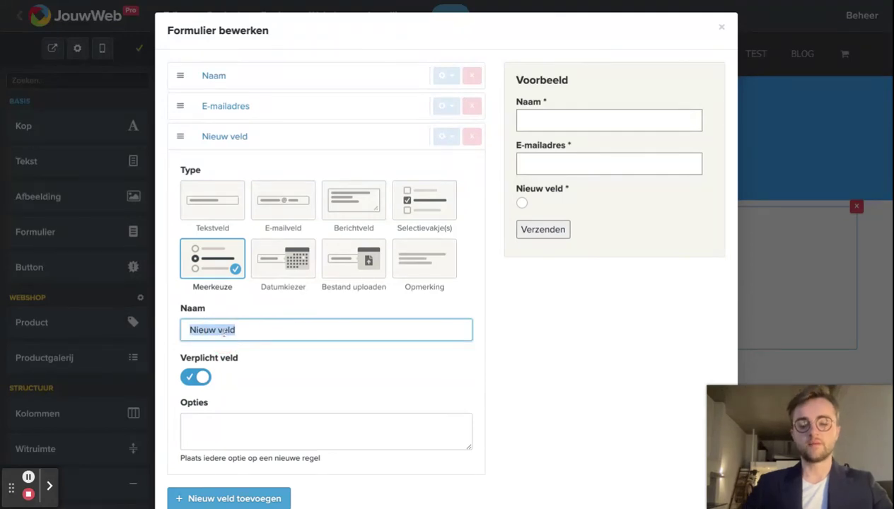
type("W")
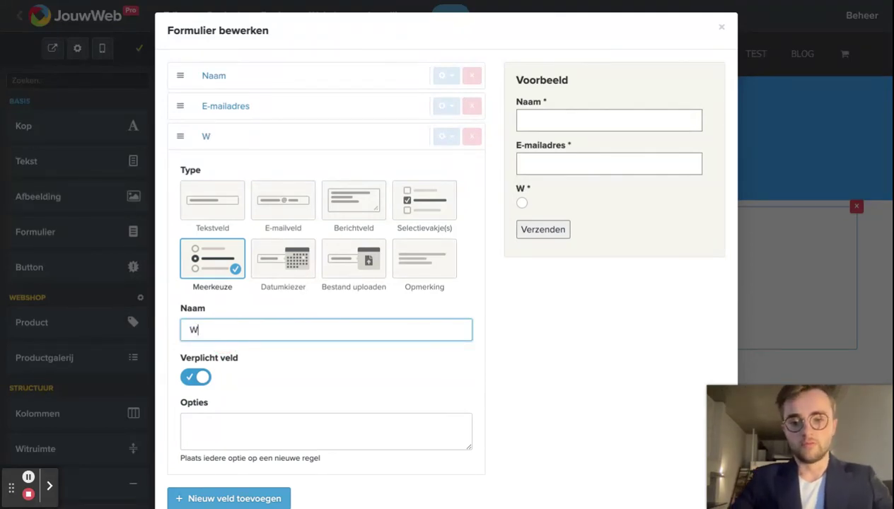
type("at is je favoriete")
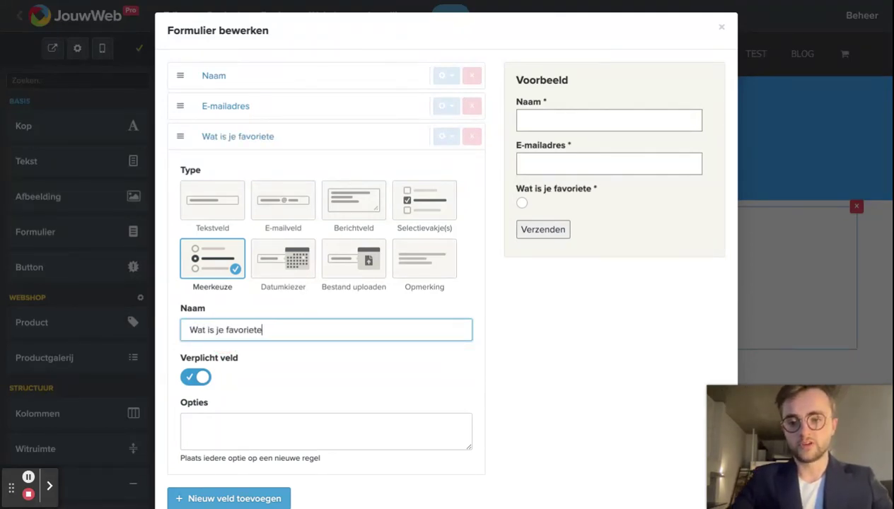
type(" kleur?")
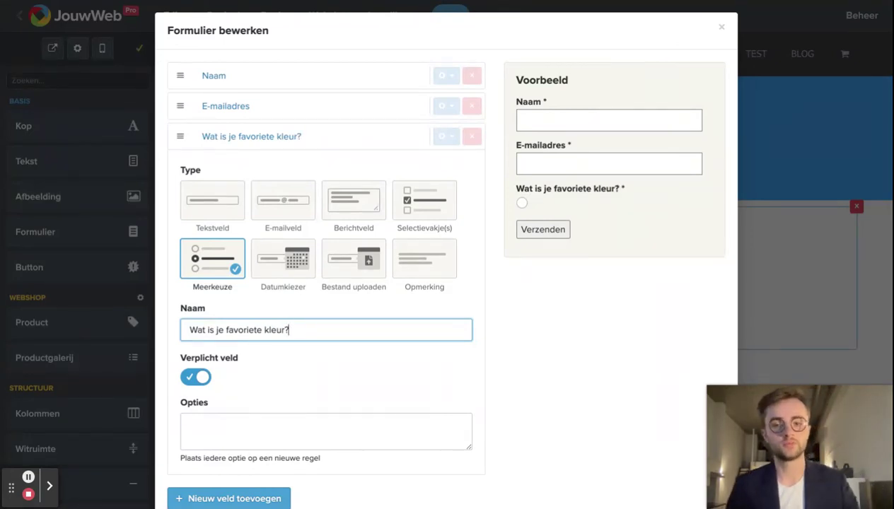
scroll(215, 373, "down", 1)
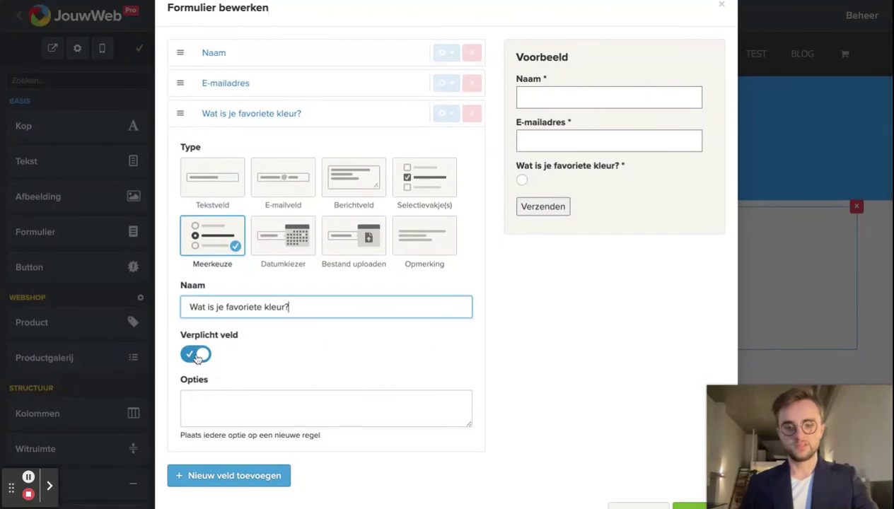
left_click(197, 358)
- Give the favourite-colour question the options Rood, Groen and Blauw, and save the form
scroll(241, 348, "down", 2)
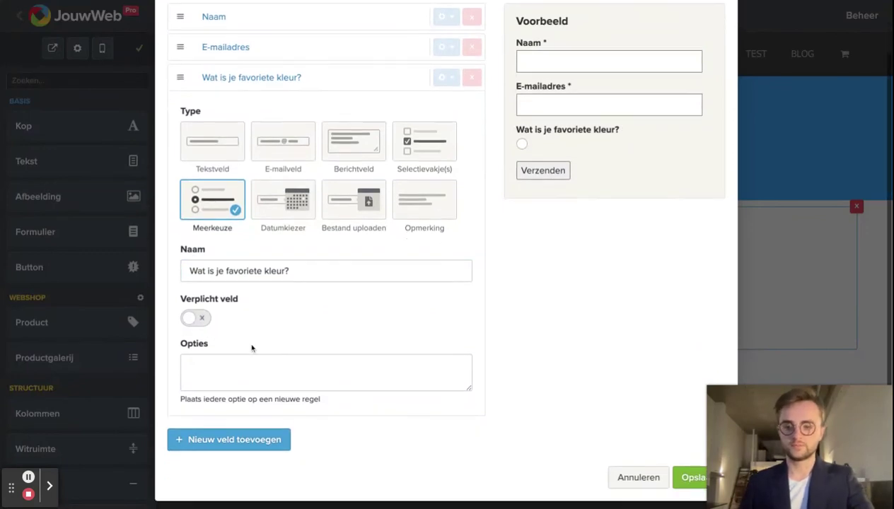
left_click(217, 365)
type("Rood")
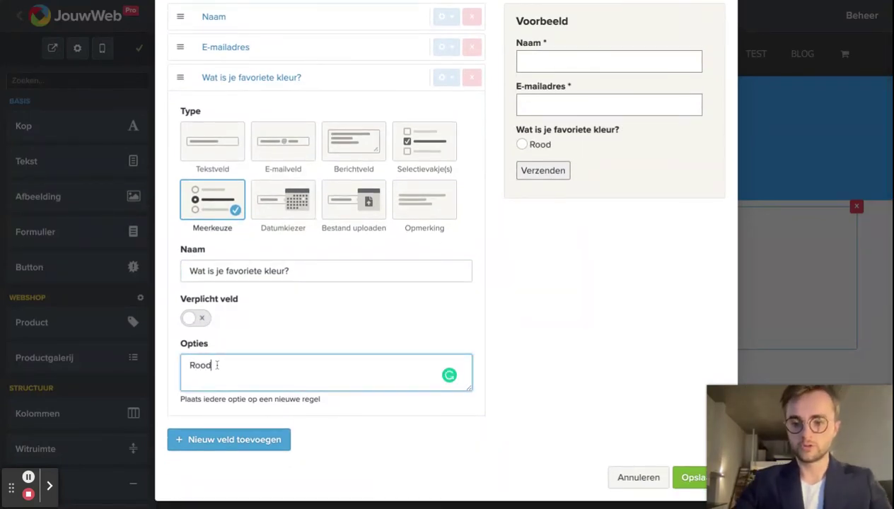
key("Return")
type("Groen")
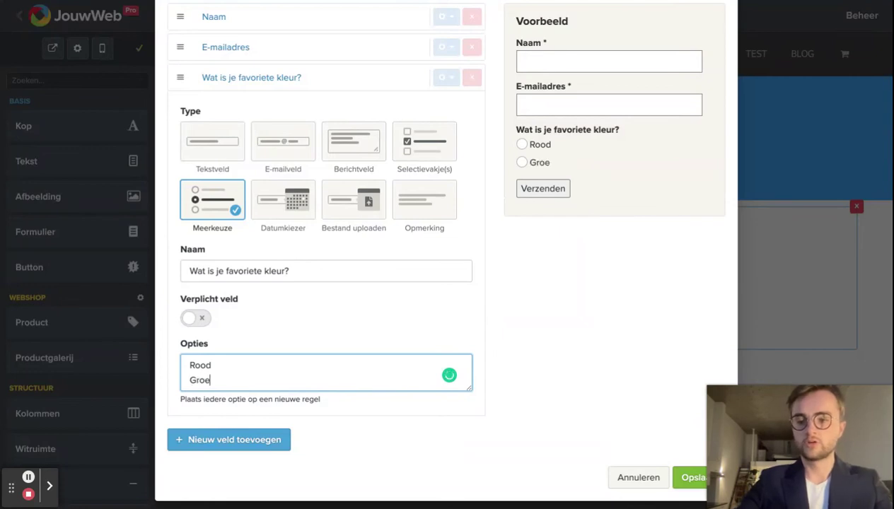
key("Return")
type("Blauw")
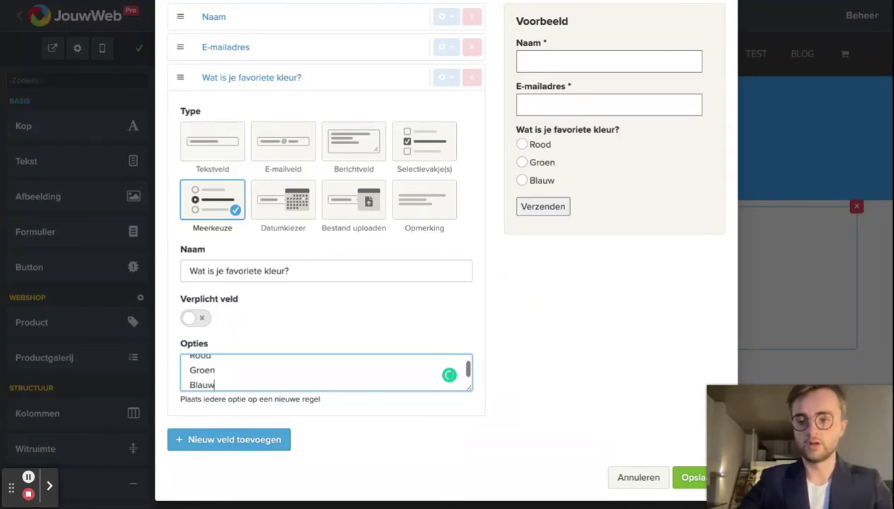
left_click(524, 309)
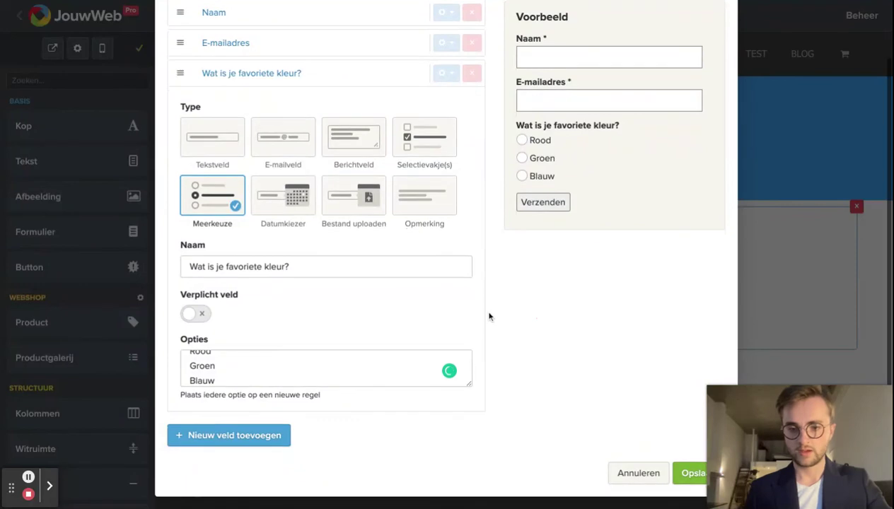
left_click(683, 473)
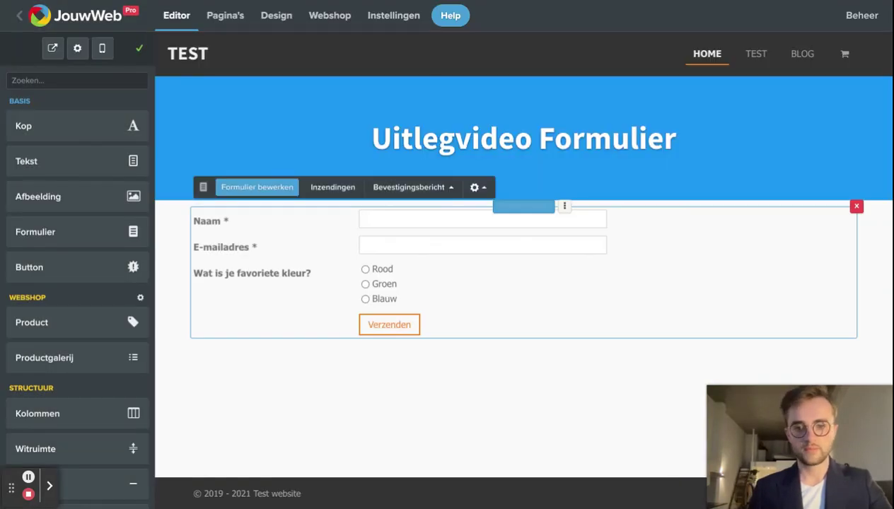